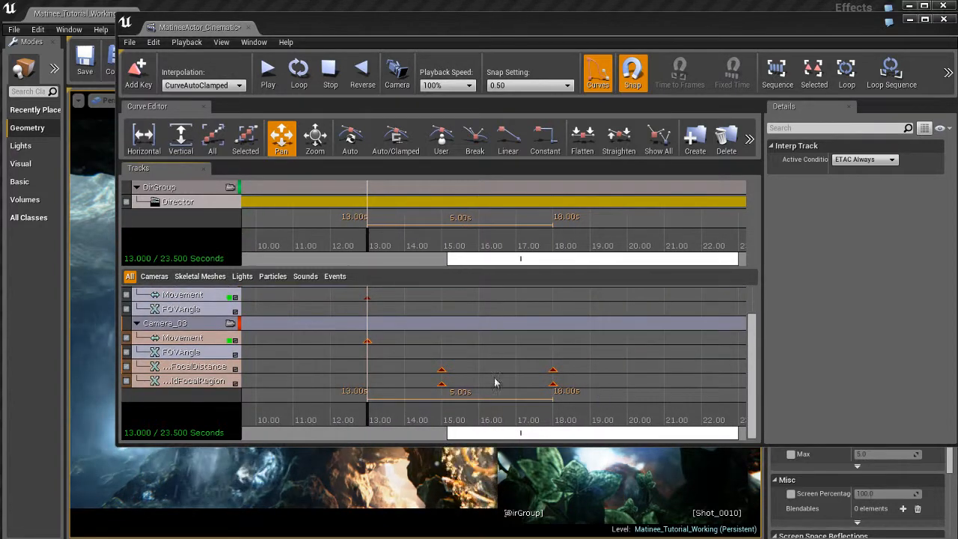
- Shift all the selected Camera_03 keys one second later so the first Movement key sits at 14.00 seconds
{"action": "left_click_drag", "start_coordinate": [367, 340], "coordinate": [404, 341], "text": "ctrl"}
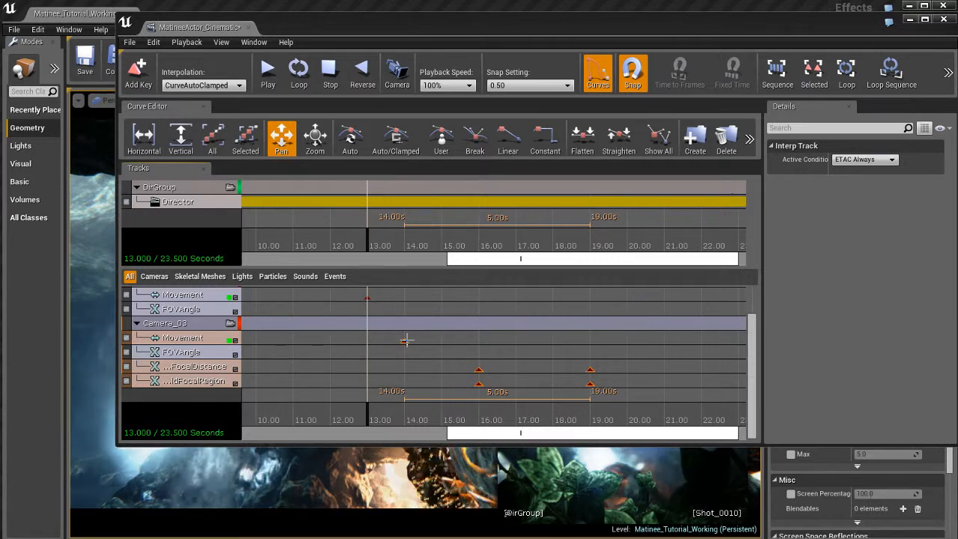
{"action": "left_click_drag", "start_coordinate": [416, 416], "coordinate": [271, 403]}
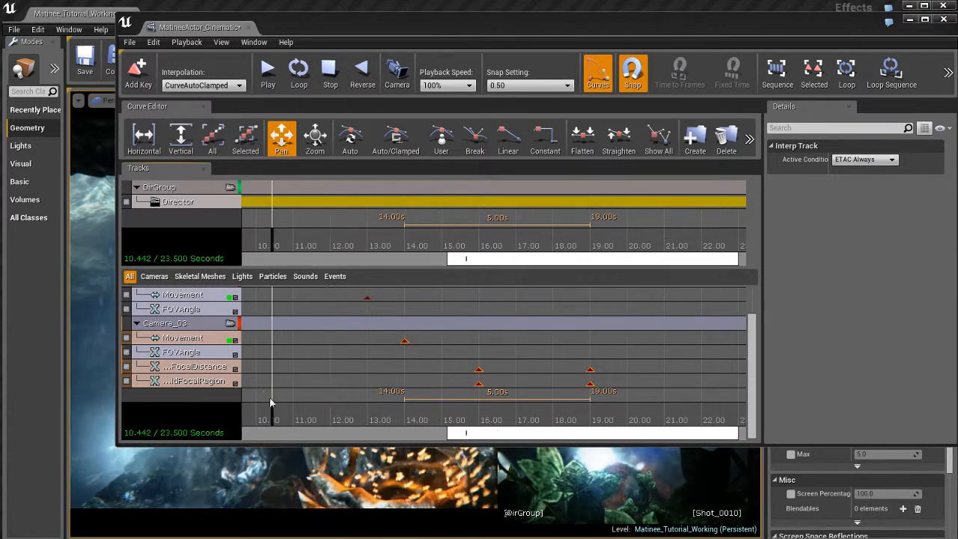
- Collapse the Camera_03 and Camera_02 groups so the whole sequence fits in the track view
{"action": "double_click", "coordinate": [205, 324]}
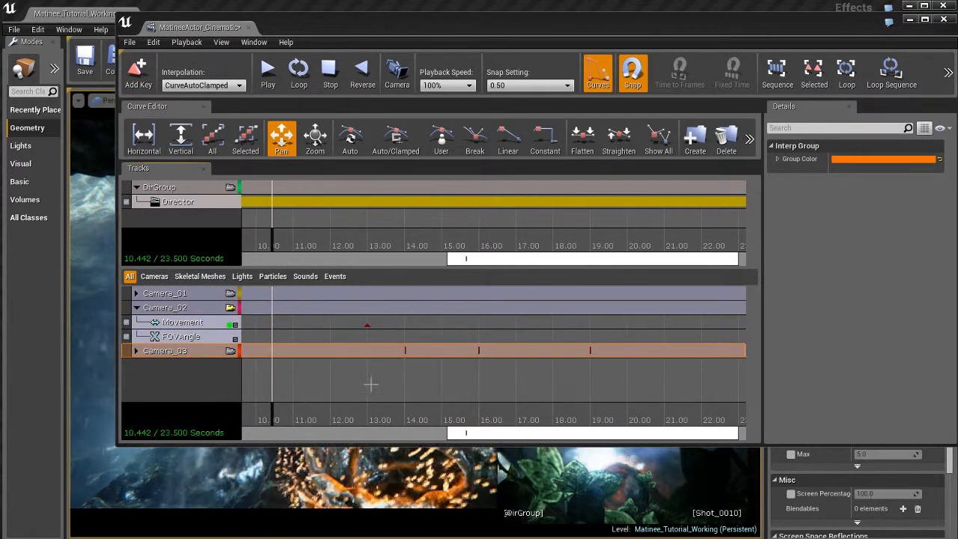
{"action": "left_click_drag", "start_coordinate": [367, 382], "coordinate": [265, 333]}
{"action": "scroll", "coordinate": [404, 383], "scroll_direction": "down", "scroll_amount": 5}
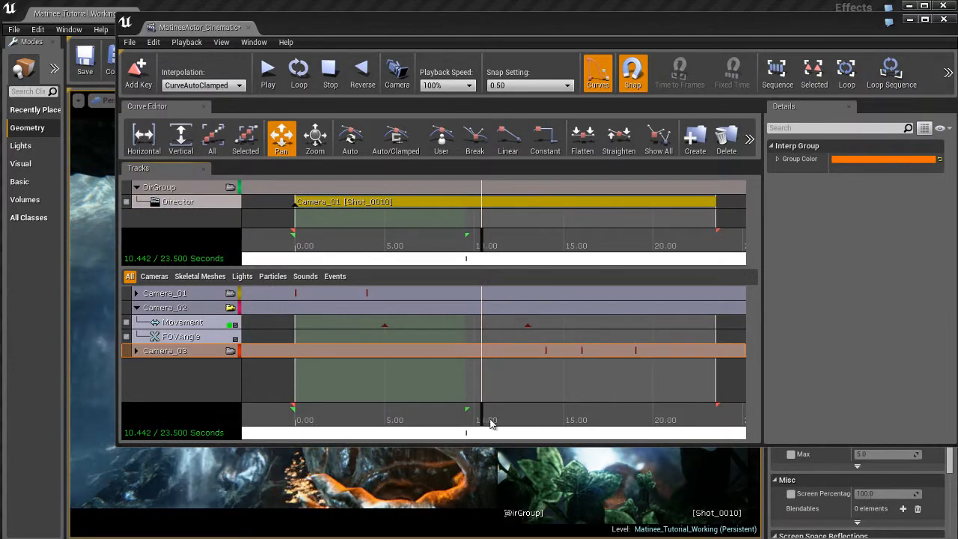
{"action": "left_click_drag", "start_coordinate": [413, 421], "coordinate": [301, 393]}
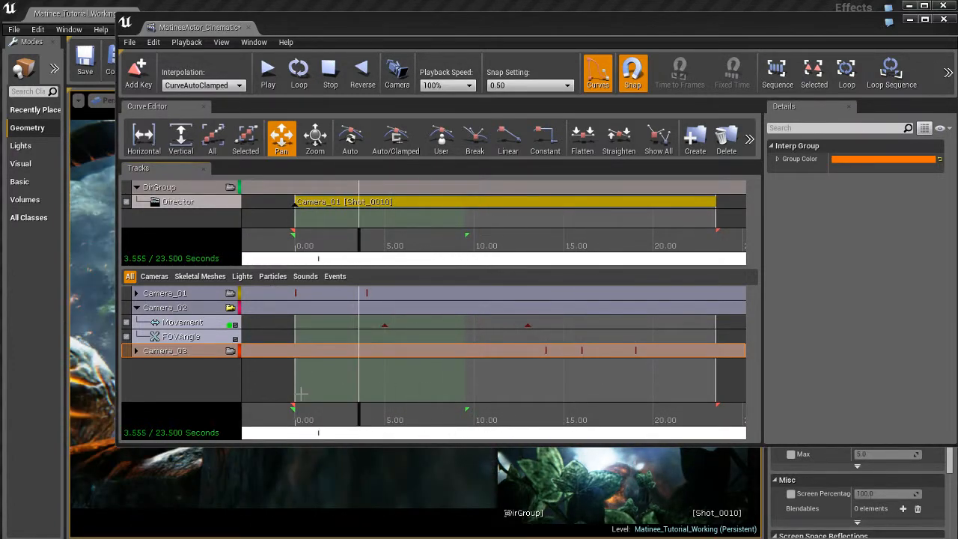
{"action": "double_click", "coordinate": [211, 312]}
- Preview Camera_01, Camera_02 and Camera_03 in turn by scrubbing the timeline across each camera's keys
{"action": "left_click", "coordinate": [213, 294]}
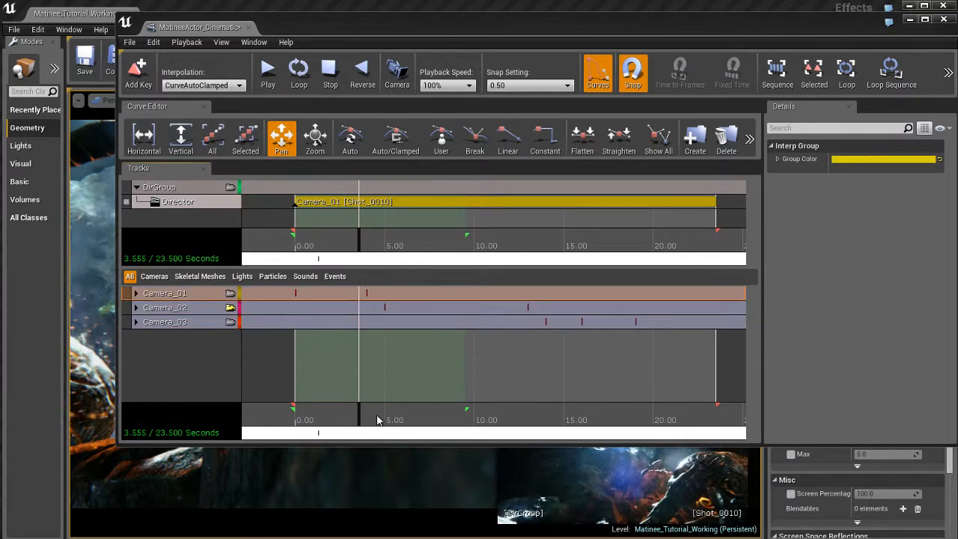
{"action": "left_click", "coordinate": [285, 420]}
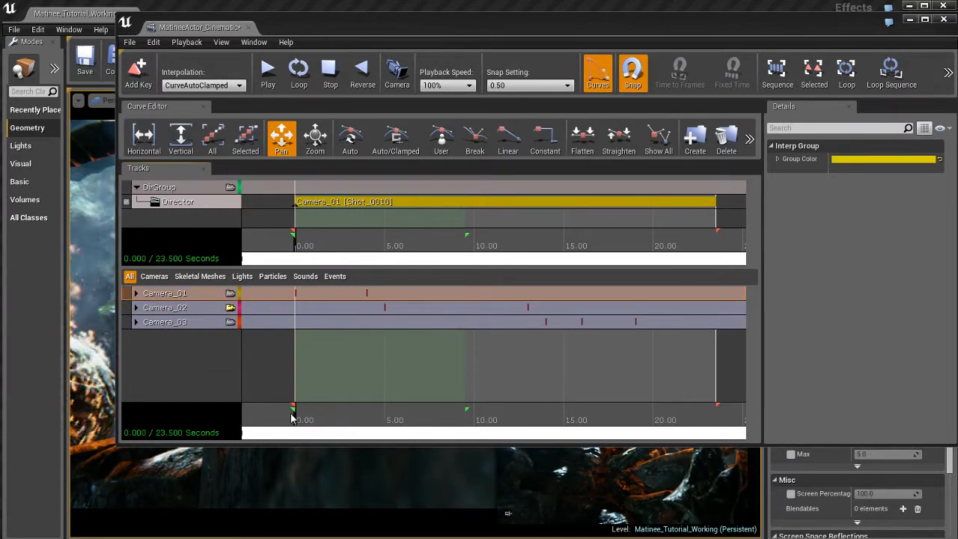
{"action": "left_click_drag", "start_coordinate": [291, 419], "coordinate": [368, 419]}
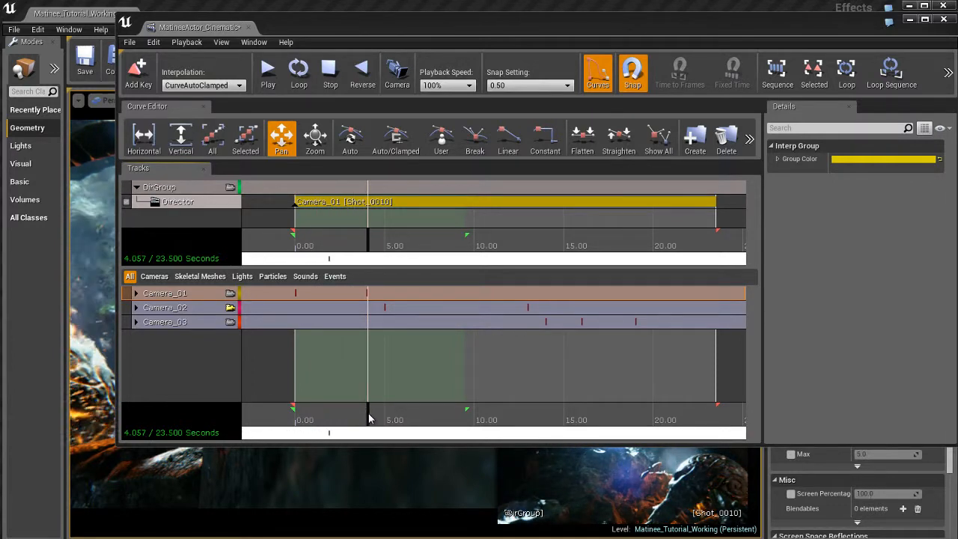
{"action": "left_click_drag", "start_coordinate": [368, 419], "coordinate": [386, 419]}
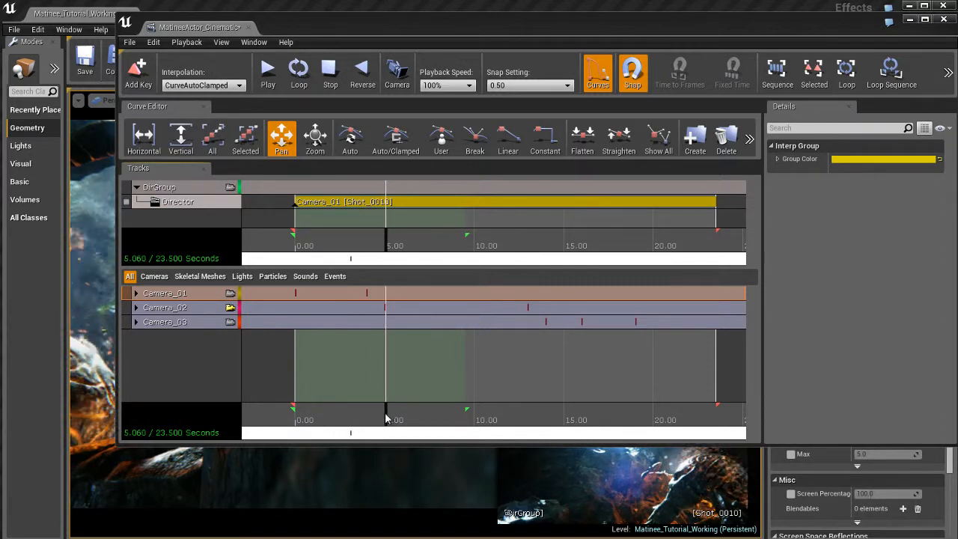
{"action": "left_click_drag", "start_coordinate": [387, 419], "coordinate": [385, 417]}
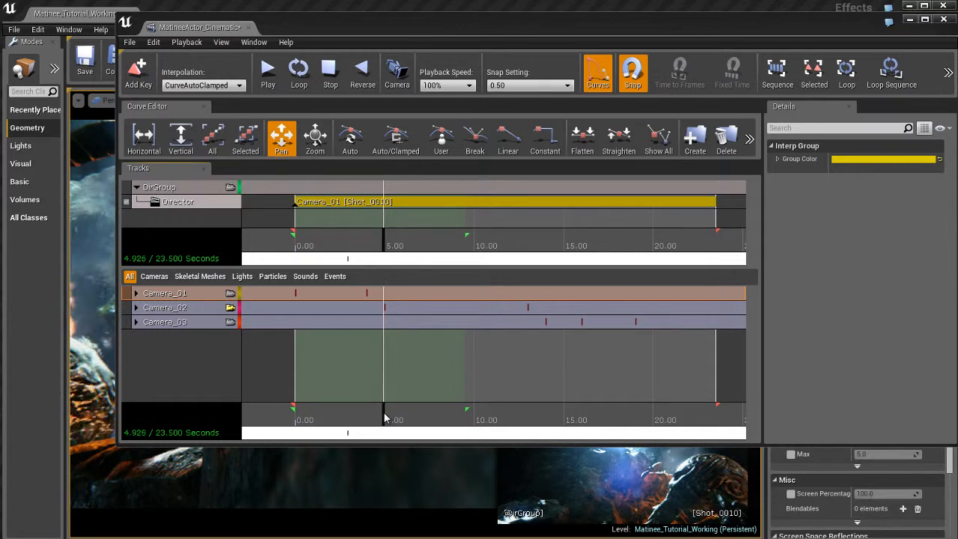
{"action": "left_click", "coordinate": [213, 309]}
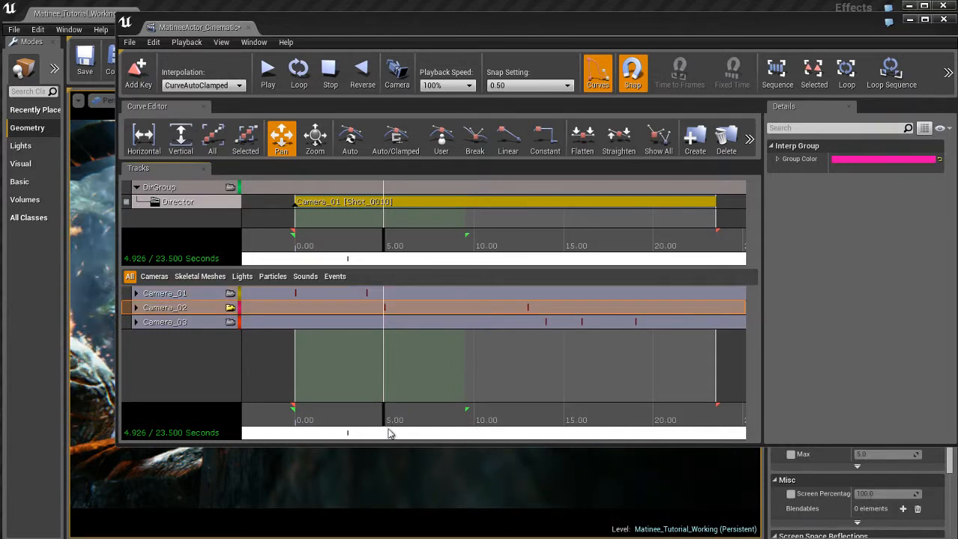
{"action": "left_click_drag", "start_coordinate": [385, 419], "coordinate": [529, 417]}
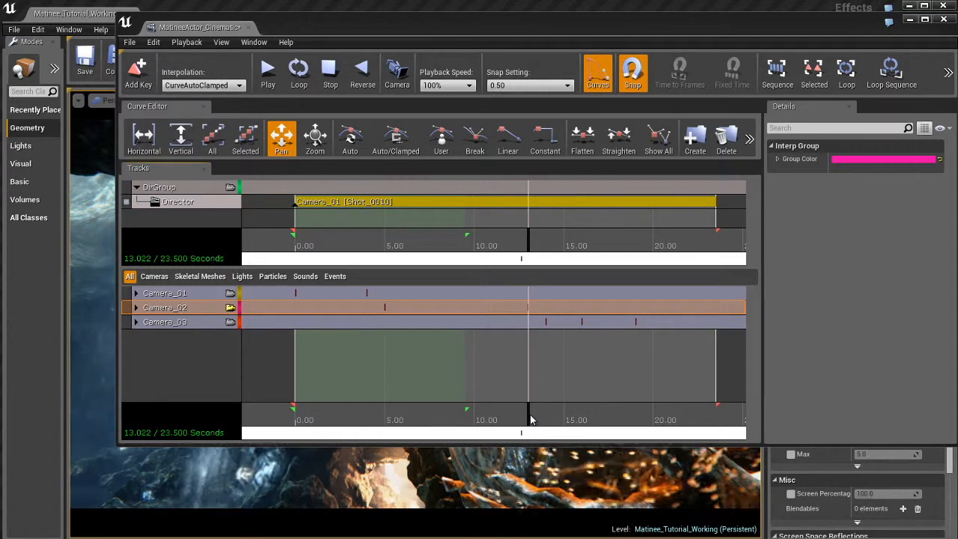
{"action": "left_click_drag", "start_coordinate": [530, 416], "coordinate": [548, 416]}
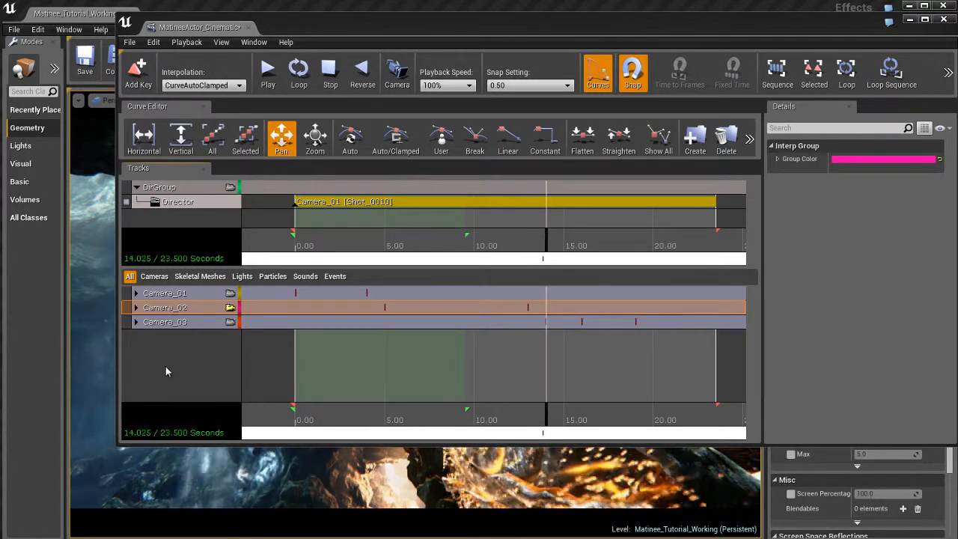
{"action": "left_click", "coordinate": [201, 322]}
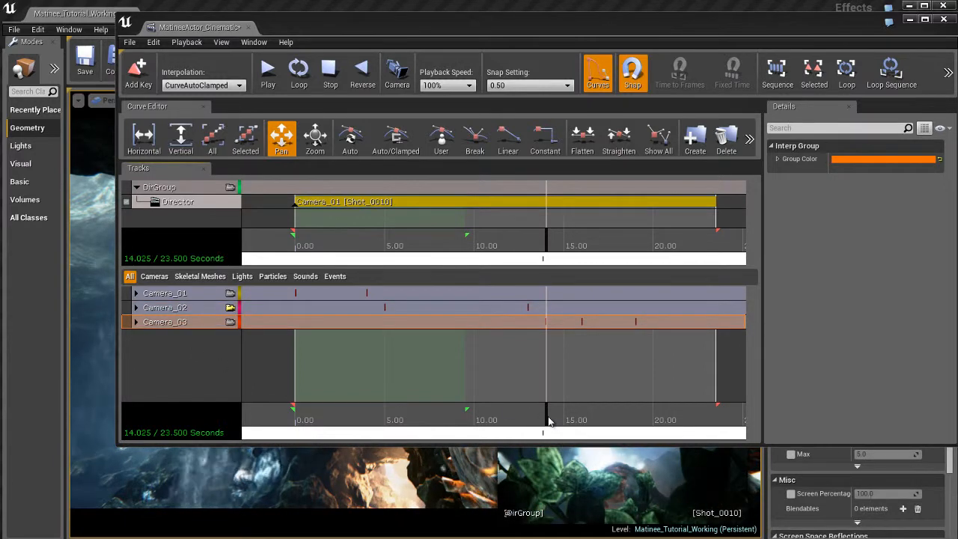
{"action": "left_click_drag", "start_coordinate": [549, 422], "coordinate": [634, 414]}
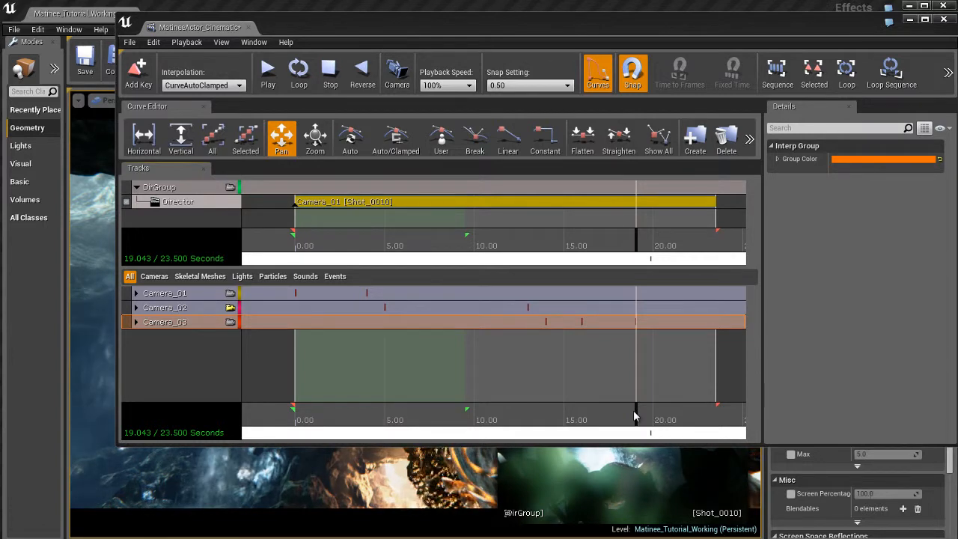
{"action": "left_click_drag", "start_coordinate": [634, 416], "coordinate": [677, 423]}
- Set the end of the Matinee sequence to 21.00 seconds, past Camera_03's last key
{"action": "scroll", "coordinate": [611, 364], "scroll_direction": "up", "scroll_amount": 4}
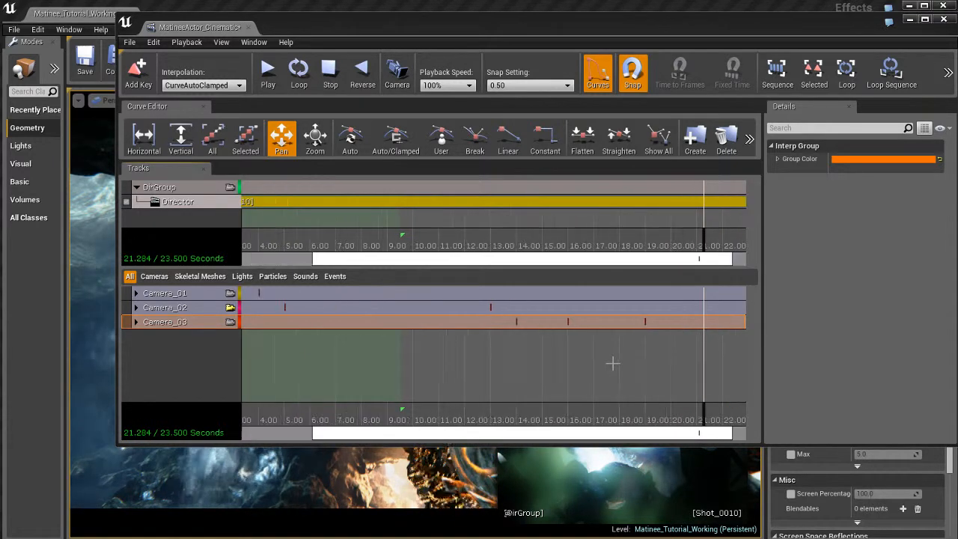
{"action": "left_click_drag", "start_coordinate": [697, 372], "coordinate": [612, 371]}
{"action": "left_click", "coordinate": [450, 419]}
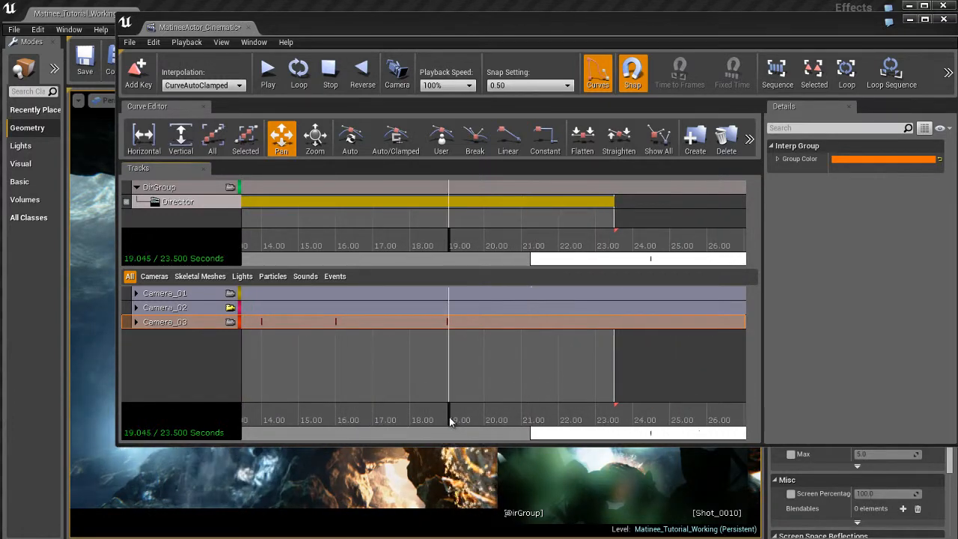
{"action": "left_click_drag", "start_coordinate": [449, 417], "coordinate": [521, 419]}
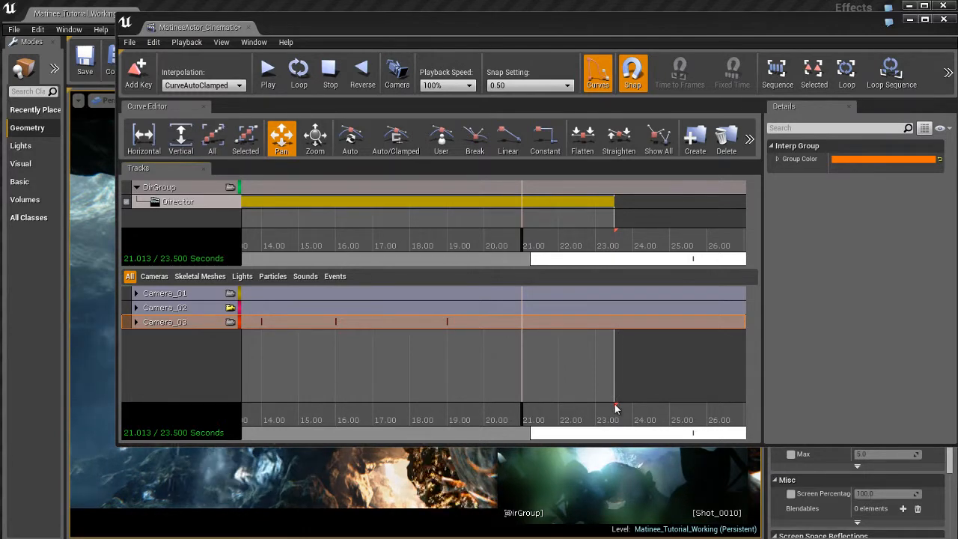
{"action": "mouse_move", "coordinate": [615, 405]}
{"action": "left_mouse_down"}
{"action": "mouse_move", "coordinate": [559, 412]}
{"action": "mouse_move", "coordinate": [636, 406]}
{"action": "left_mouse_up"}
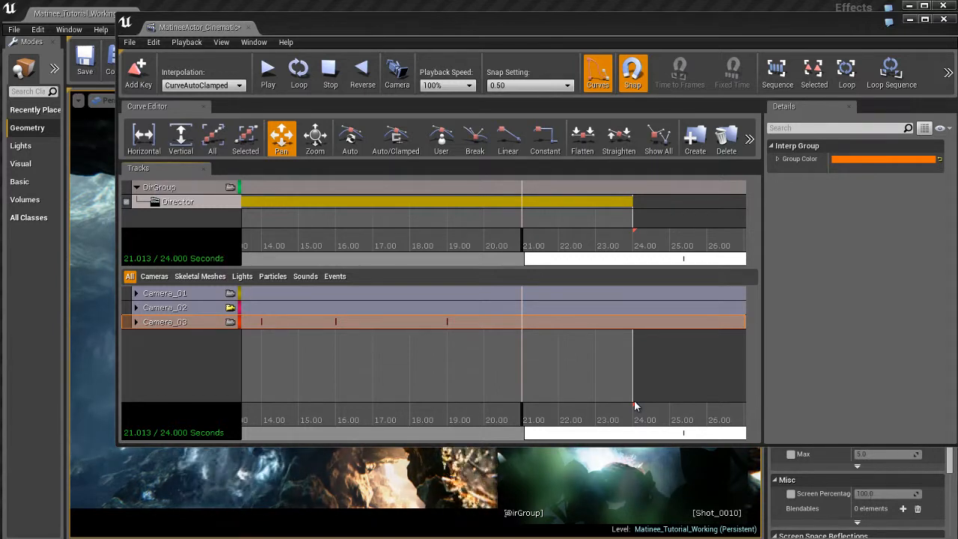
{"action": "left_click_drag", "start_coordinate": [633, 404], "coordinate": [523, 415]}
- Extend the loop region's end to 21.00 seconds and enlarge the Director track area
{"action": "left_click_drag", "start_coordinate": [497, 373], "coordinate": [354, 374]}
{"action": "scroll", "coordinate": [526, 374], "scroll_direction": "down", "scroll_amount": 5}
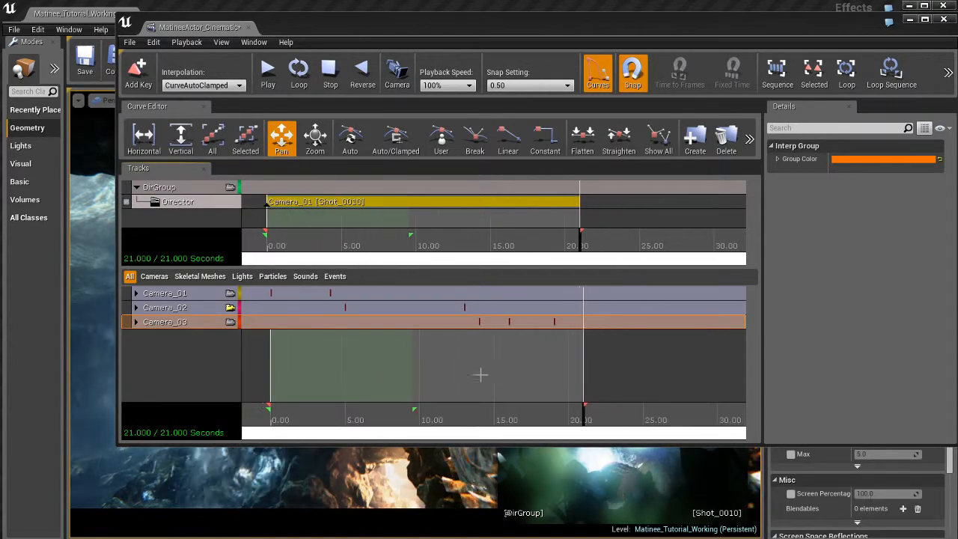
{"action": "mouse_move", "coordinate": [479, 374]}
{"action": "left_mouse_down"}
{"action": "mouse_move", "coordinate": [490, 374]}
{"action": "mouse_move", "coordinate": [439, 427]}
{"action": "mouse_move", "coordinate": [514, 410]}
{"action": "mouse_move", "coordinate": [629, 411]}
{"action": "left_mouse_up"}
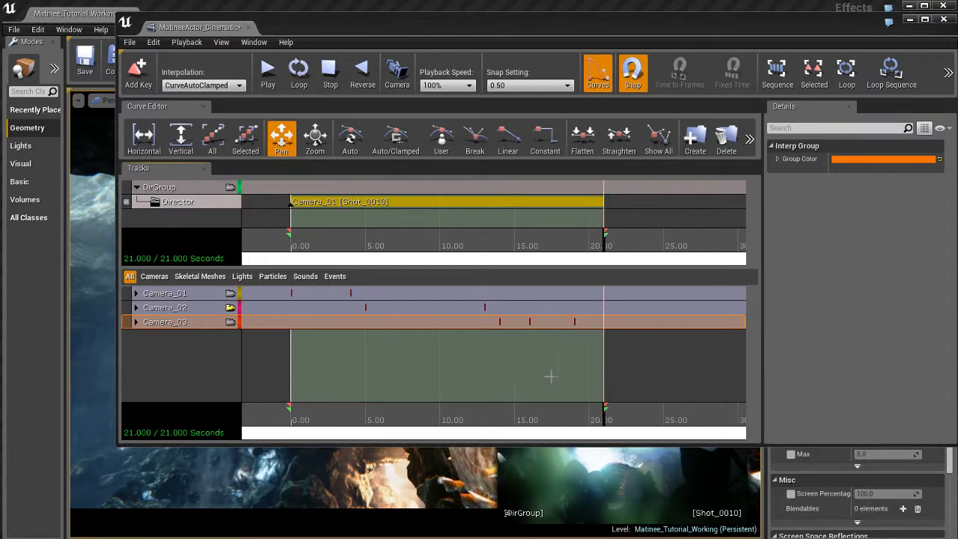
{"action": "left_click_drag", "start_coordinate": [550, 376], "coordinate": [523, 377]}
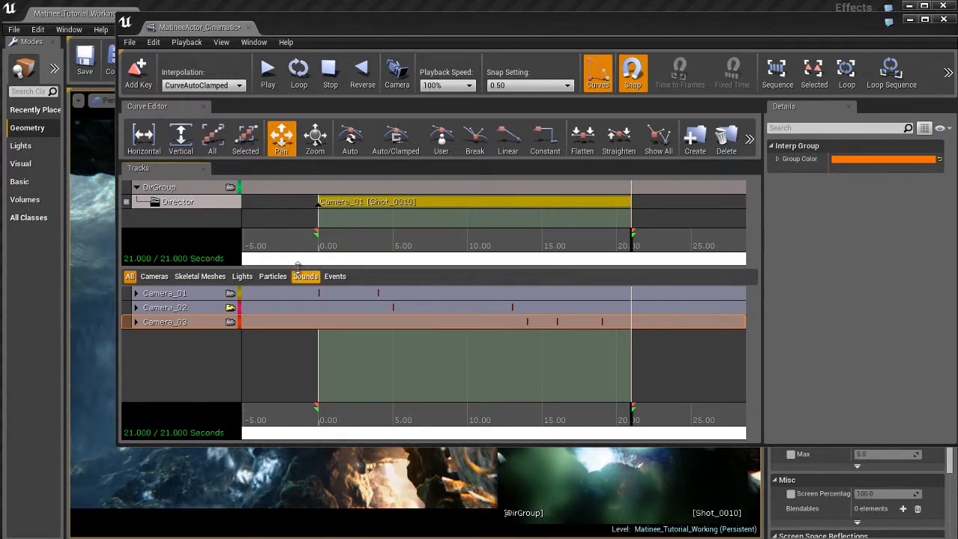
{"action": "left_click_drag", "start_coordinate": [298, 266], "coordinate": [308, 338]}
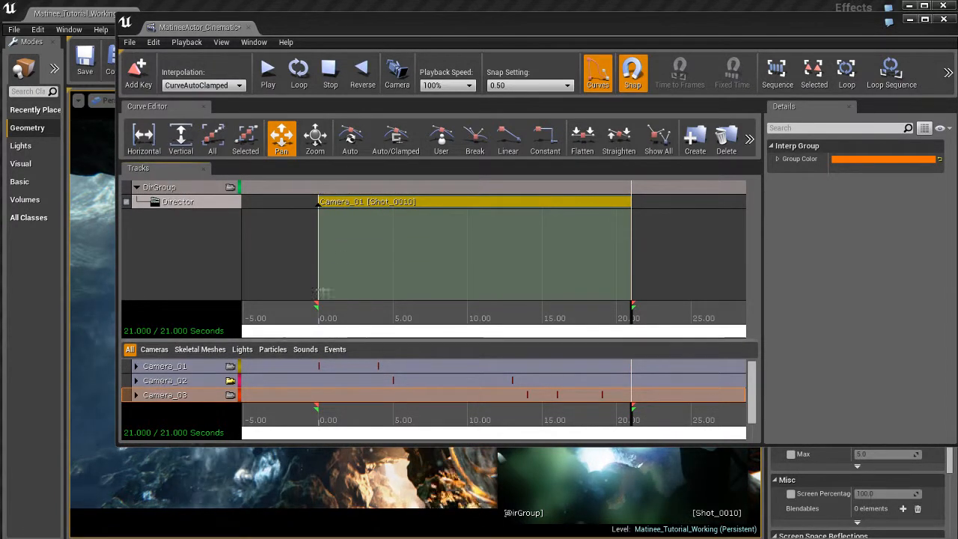
- Add a Director track key at 5.00 seconds that cuts to Camera_02
{"action": "left_click_drag", "start_coordinate": [369, 311], "coordinate": [314, 311]}
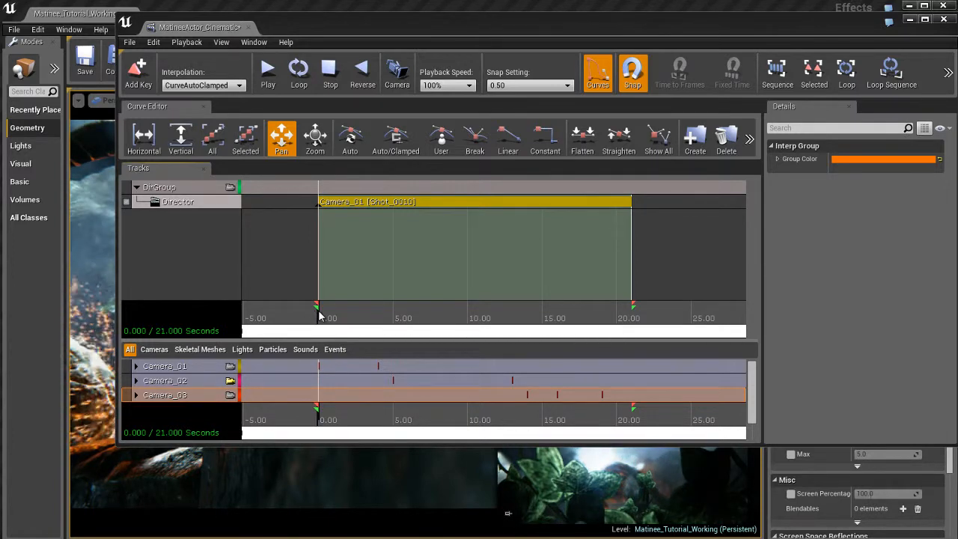
{"action": "left_click_drag", "start_coordinate": [318, 310], "coordinate": [380, 314]}
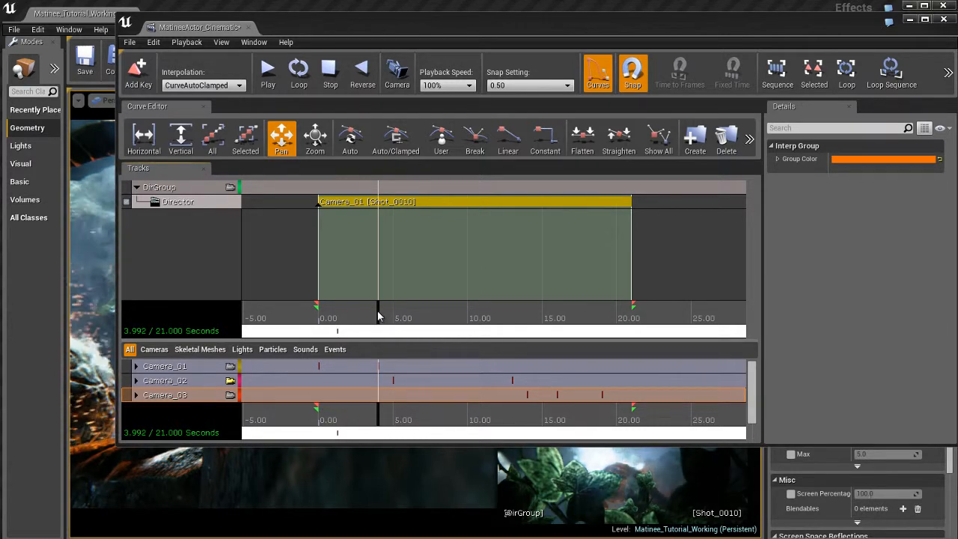
{"action": "left_click_drag", "start_coordinate": [381, 316], "coordinate": [393, 317]}
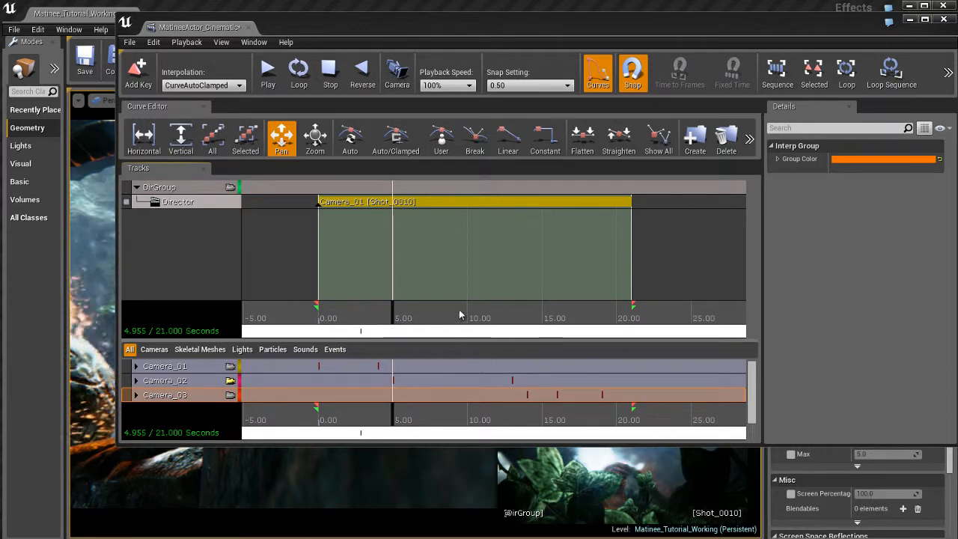
{"action": "left_click", "coordinate": [216, 203]}
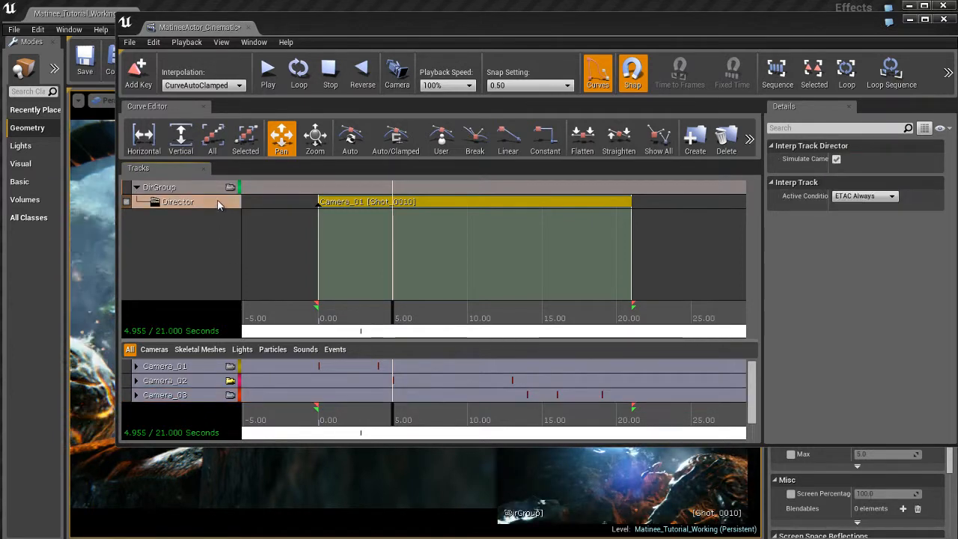
{"action": "key", "text": "Return"}
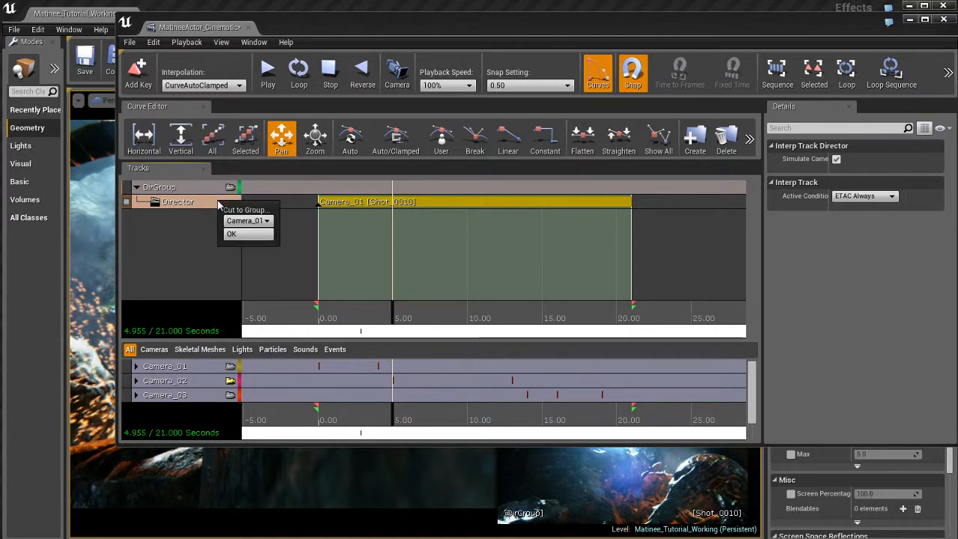
{"action": "left_click", "coordinate": [263, 221]}
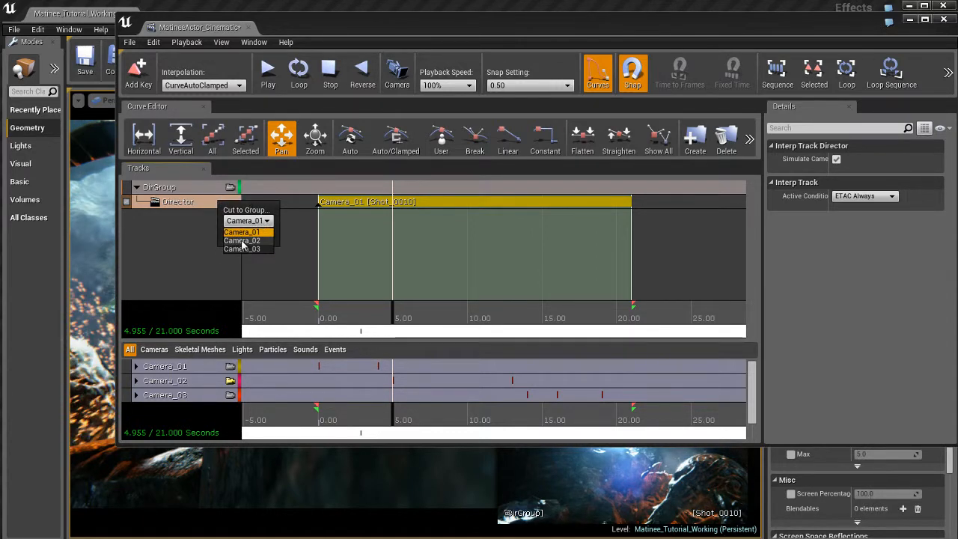
{"action": "left_click", "coordinate": [242, 241]}
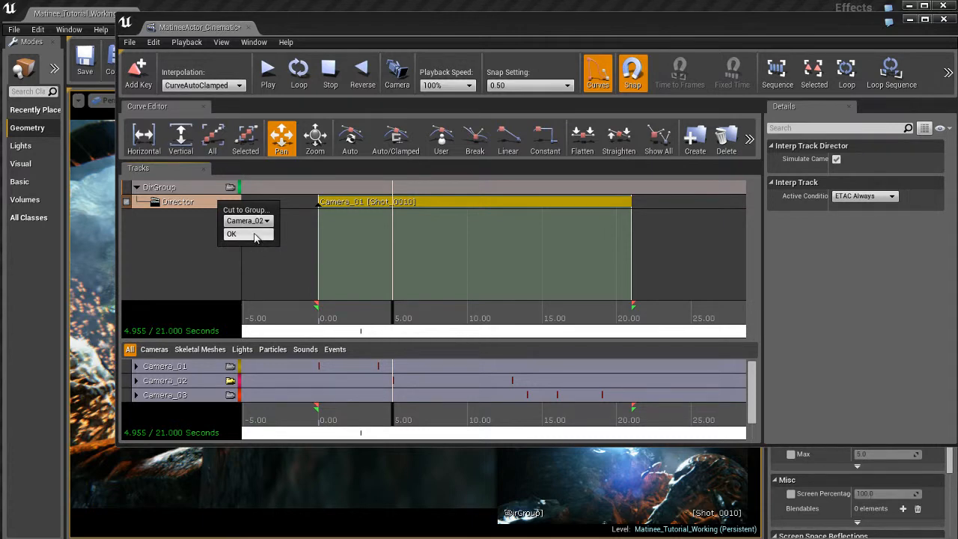
{"action": "left_click", "coordinate": [232, 234]}
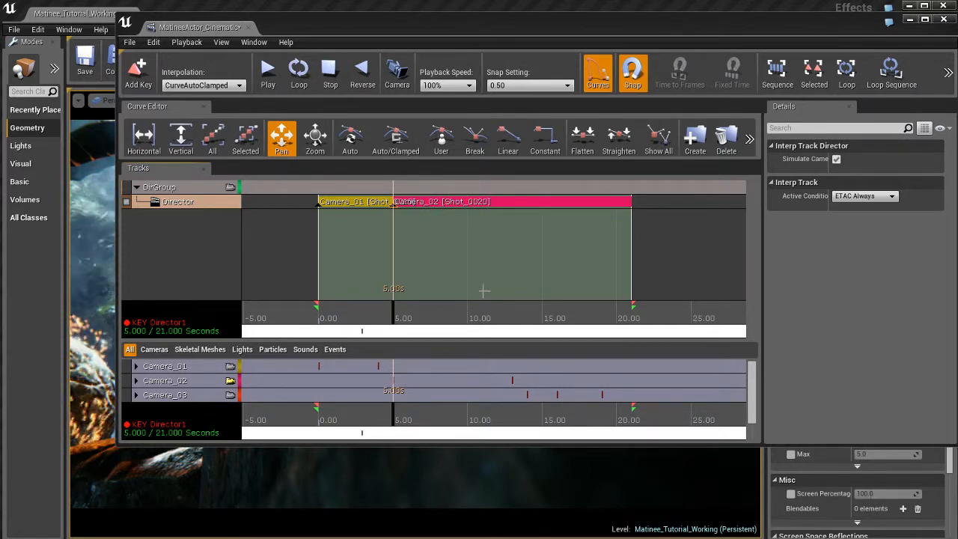
- Scrub from the start to about 5 seconds to review the cut from Camera_01 to Camera_02
{"action": "left_click", "coordinate": [306, 313]}
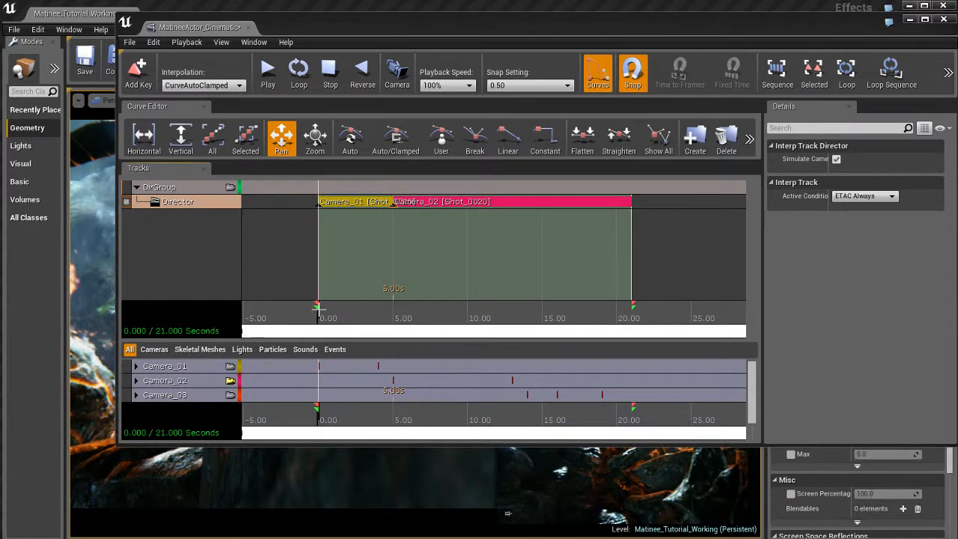
{"action": "left_click_drag", "start_coordinate": [318, 307], "coordinate": [395, 318]}
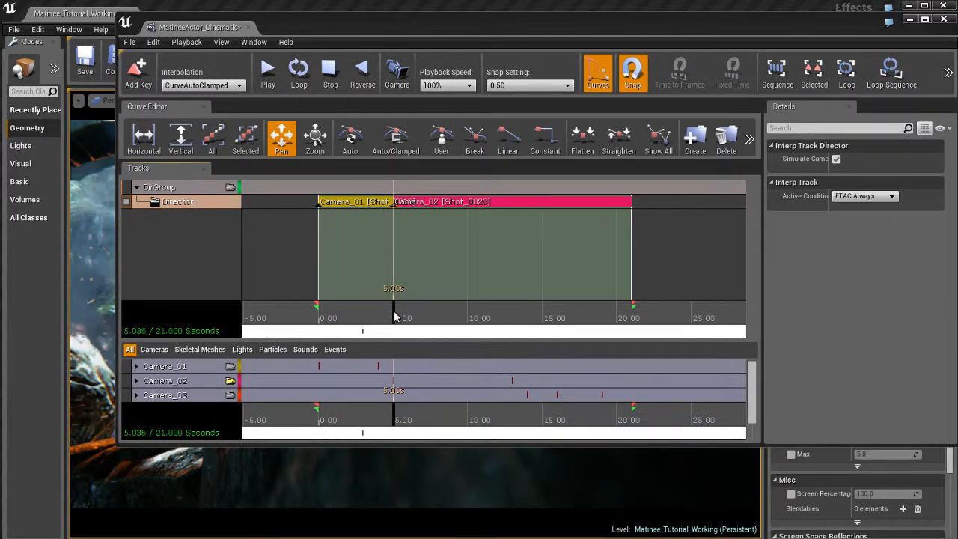
- Add a Director track key at 14.00 seconds that cuts to Camera_03
{"action": "left_click_drag", "start_coordinate": [395, 316], "coordinate": [528, 311]}
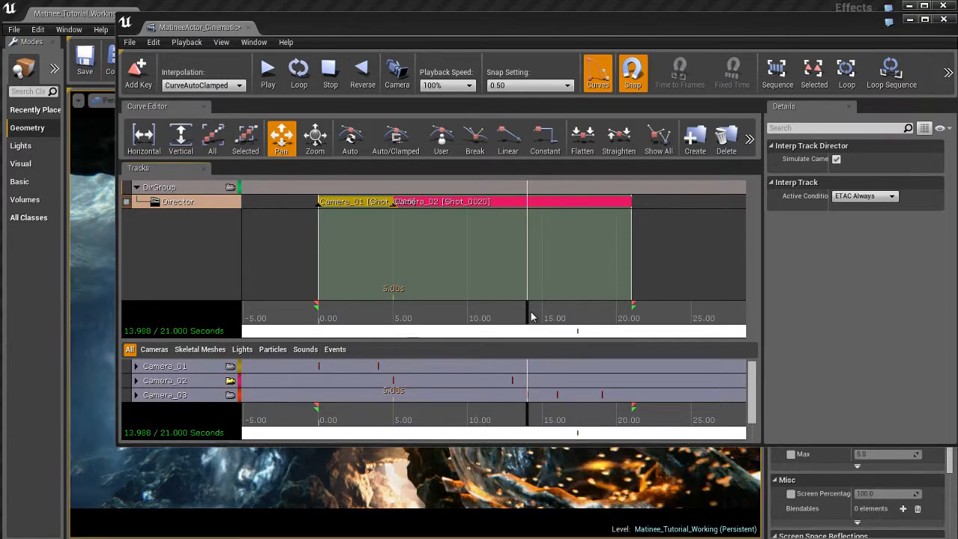
{"action": "left_click_drag", "start_coordinate": [528, 313], "coordinate": [528, 315]}
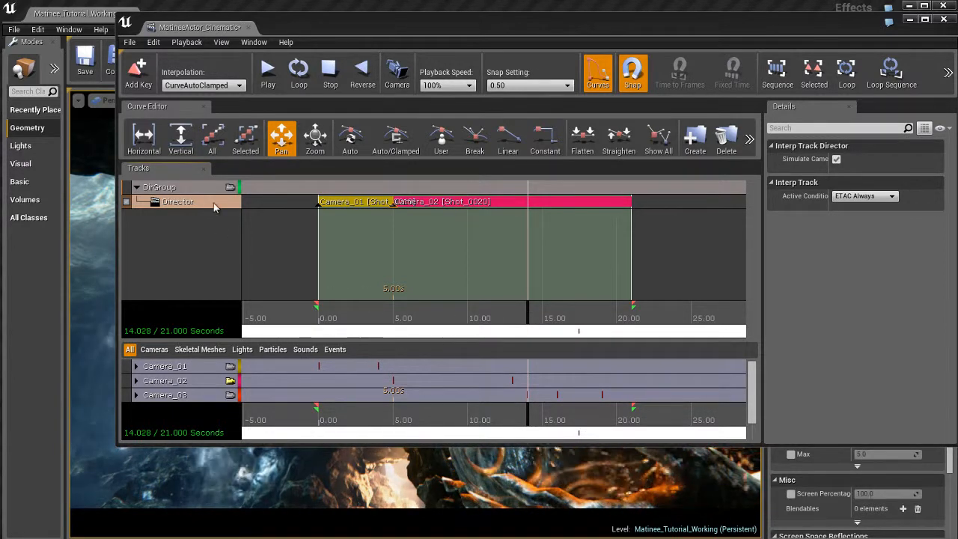
{"action": "key", "text": "Return"}
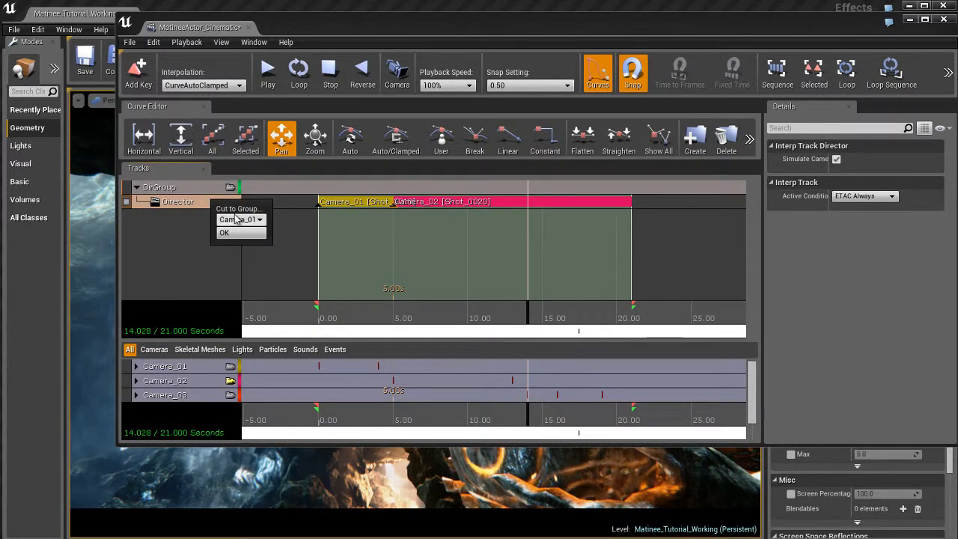
{"action": "left_click", "coordinate": [235, 219]}
{"action": "left_click", "coordinate": [250, 244]}
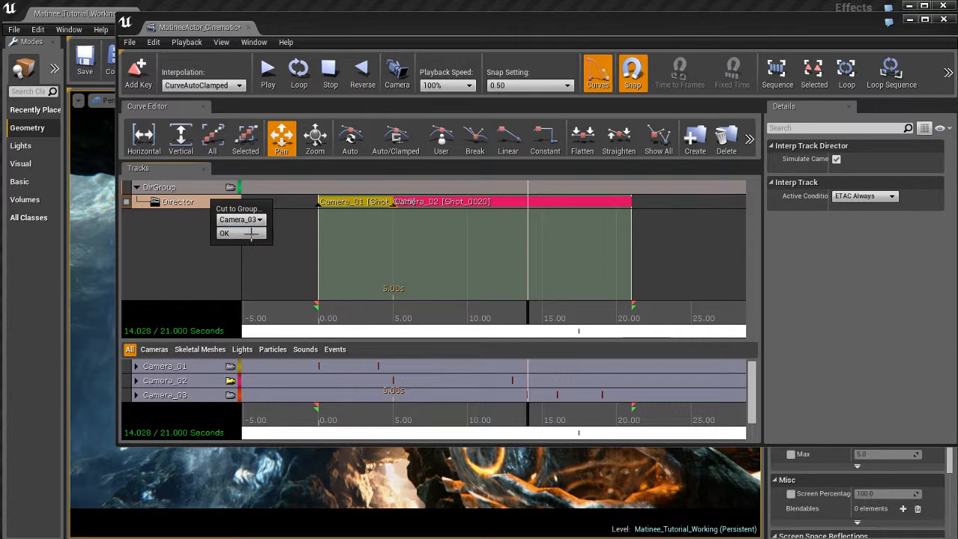
{"action": "left_click", "coordinate": [251, 234]}
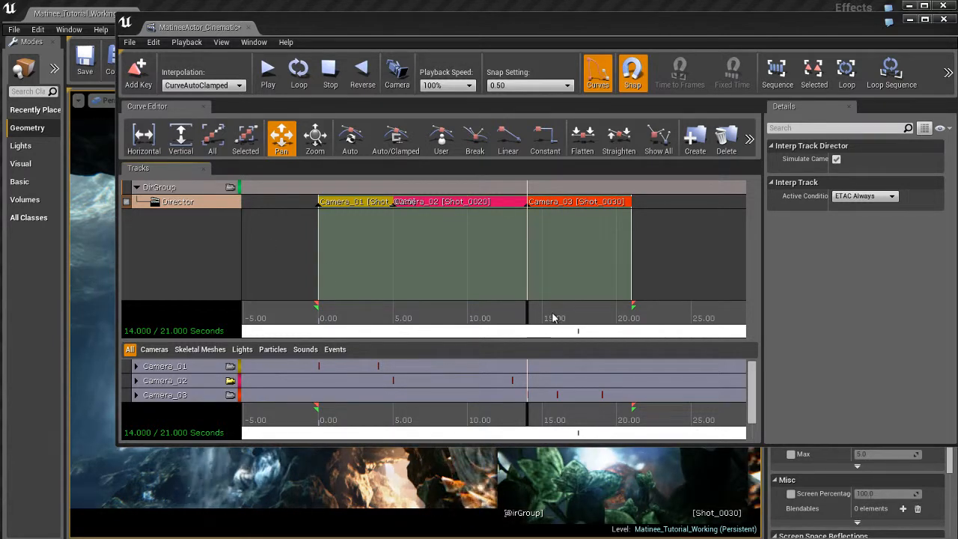
- Scrub through the Camera_03 shot to the sequence end and return the time marker to 0 seconds
{"action": "left_click_drag", "start_coordinate": [552, 317], "coordinate": [642, 319]}
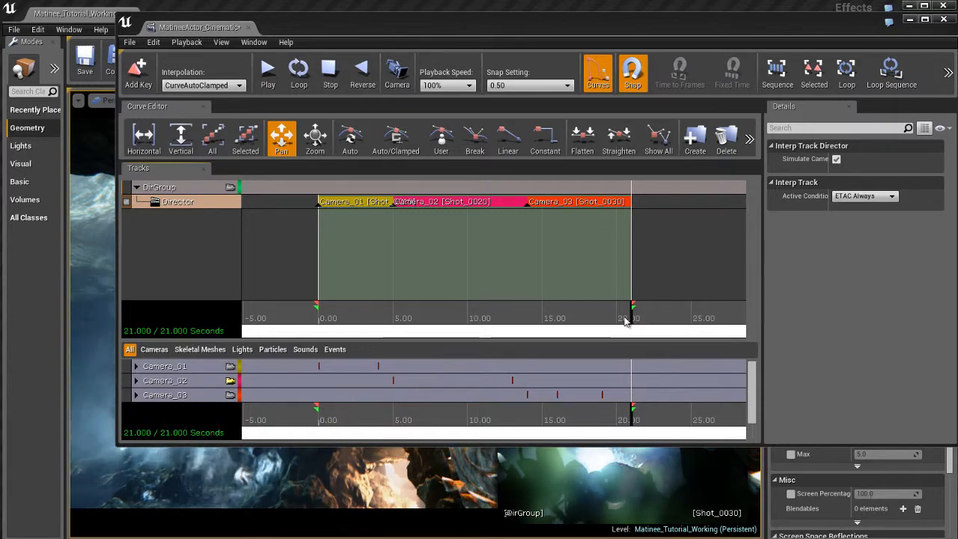
{"action": "left_click_drag", "start_coordinate": [625, 322], "coordinate": [271, 312]}
- Move and shrink the Matinee window to uncover the viewport, and play the sequence from the start
{"action": "left_click_drag", "start_coordinate": [200, 32], "coordinate": [344, 59]}
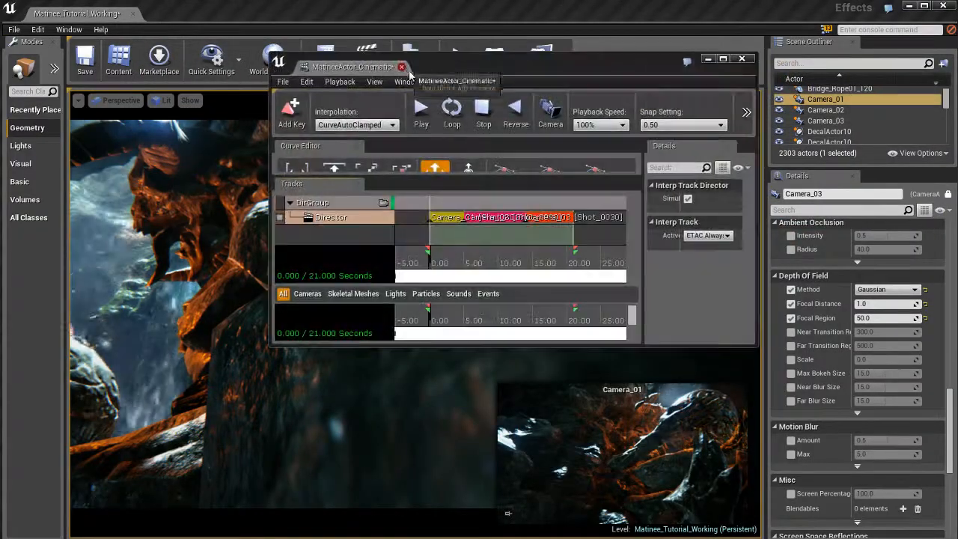
{"action": "left_click_drag", "start_coordinate": [446, 59], "coordinate": [631, 16]}
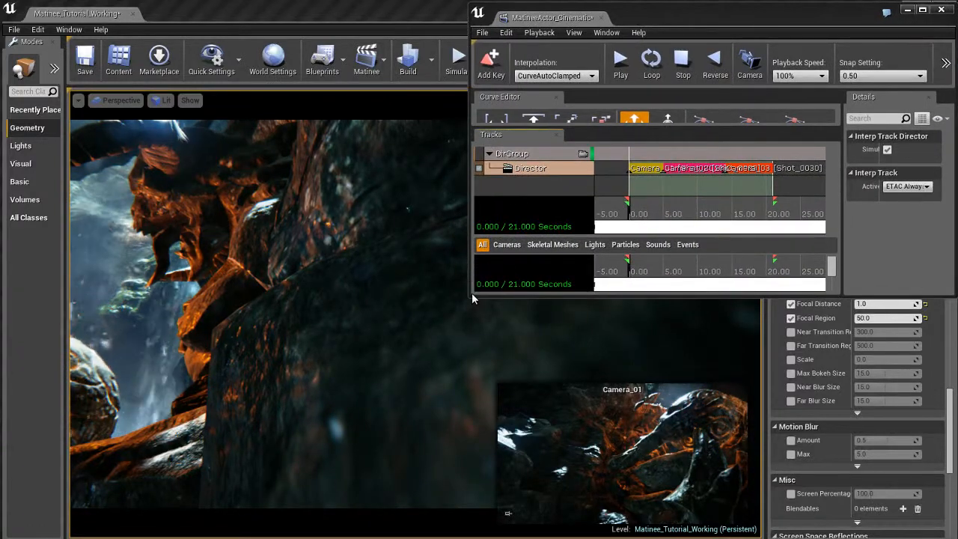
{"action": "left_click_drag", "start_coordinate": [469, 297], "coordinate": [554, 327]}
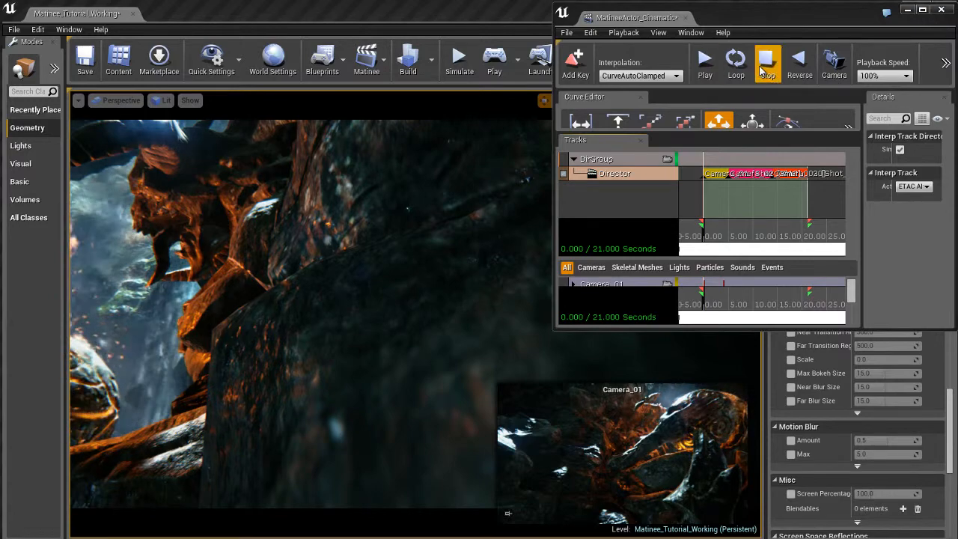
{"action": "left_click", "coordinate": [701, 68]}
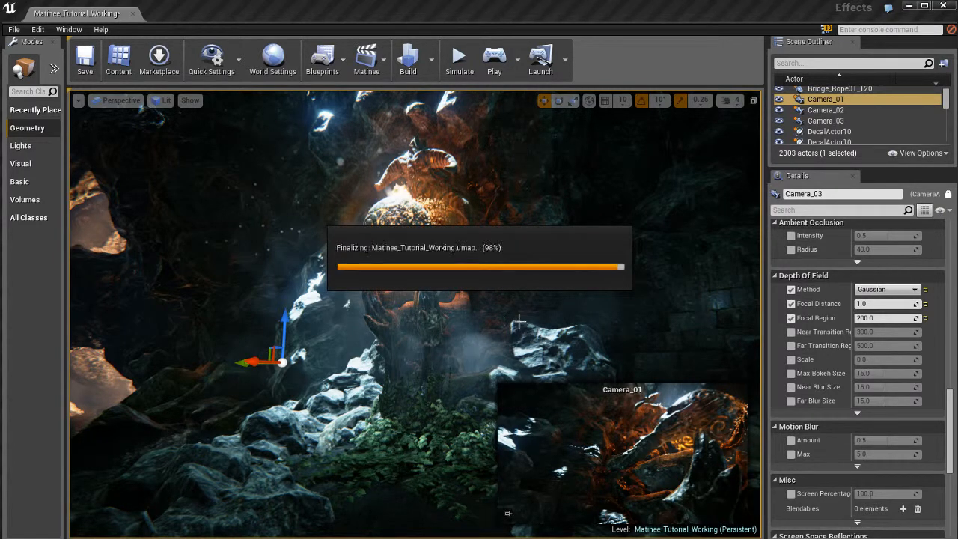
- Reopen the MatineeActor_Cinematic Matinee, dock it beside the level and fit the whole 21-second sequence in the timeline
{"action": "left_click", "coordinate": [366, 60]}
{"action": "left_click", "coordinate": [420, 138]}
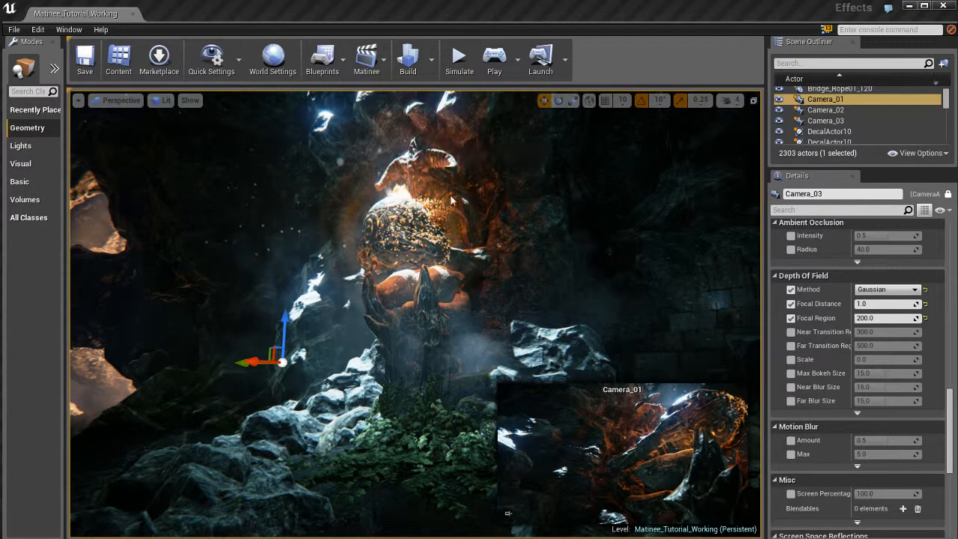
{"action": "left_click_drag", "start_coordinate": [167, 64], "coordinate": [196, 13]}
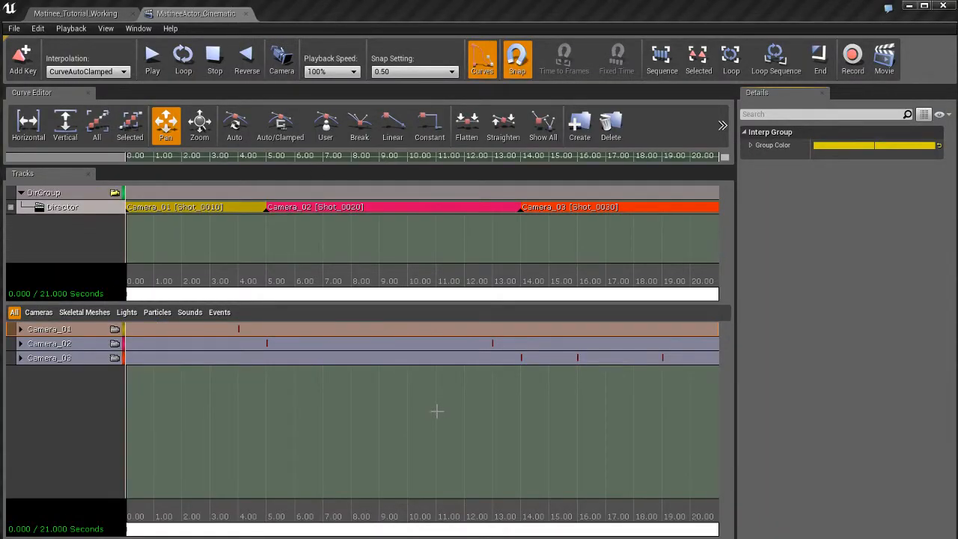
{"action": "scroll", "coordinate": [436, 411], "scroll_direction": "down", "scroll_amount": 3}
{"action": "scroll", "coordinate": [436, 411], "scroll_direction": "up", "scroll_amount": 2}
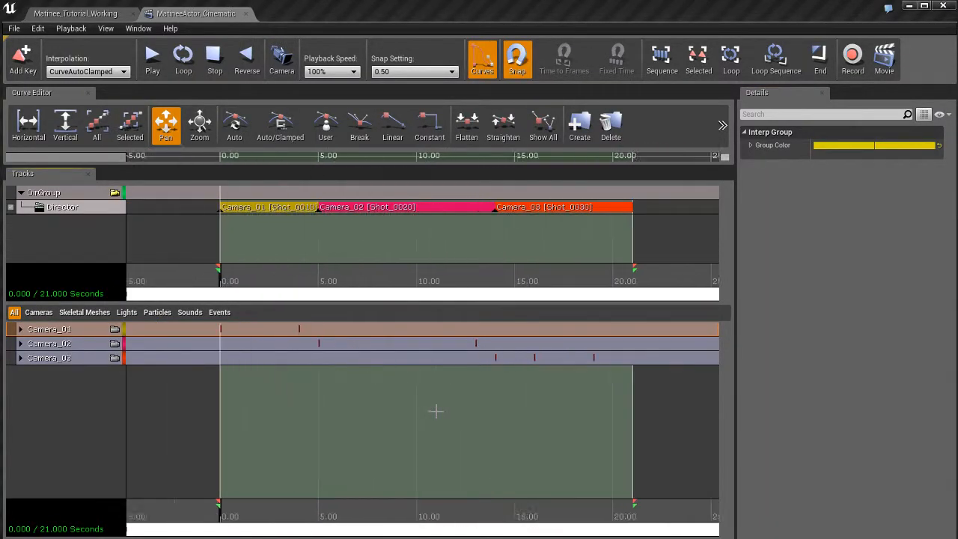
- Look through the director group in the viewport and move the floating Matinee window clear of it
{"action": "left_click", "coordinate": [38, 196]}
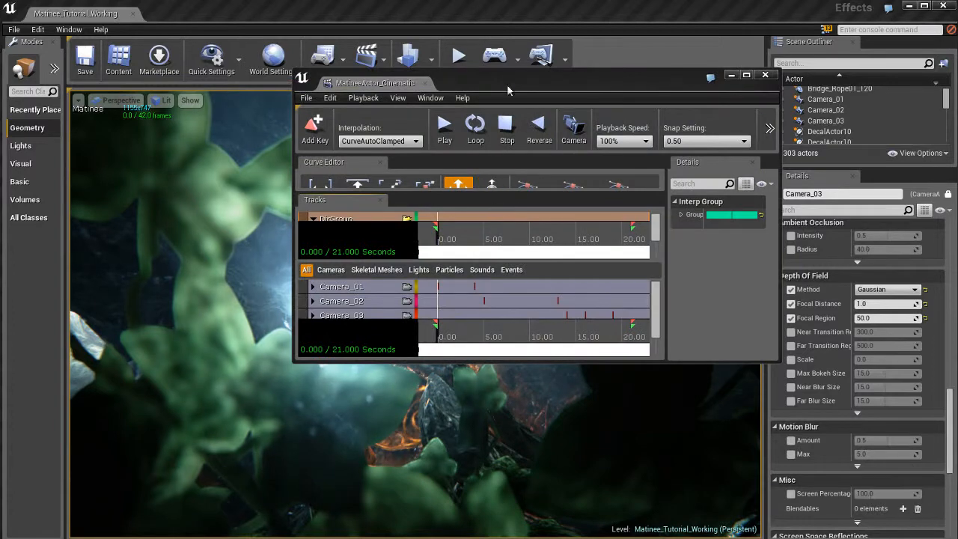
{"action": "left_click_drag", "start_coordinate": [512, 86], "coordinate": [685, 17]}
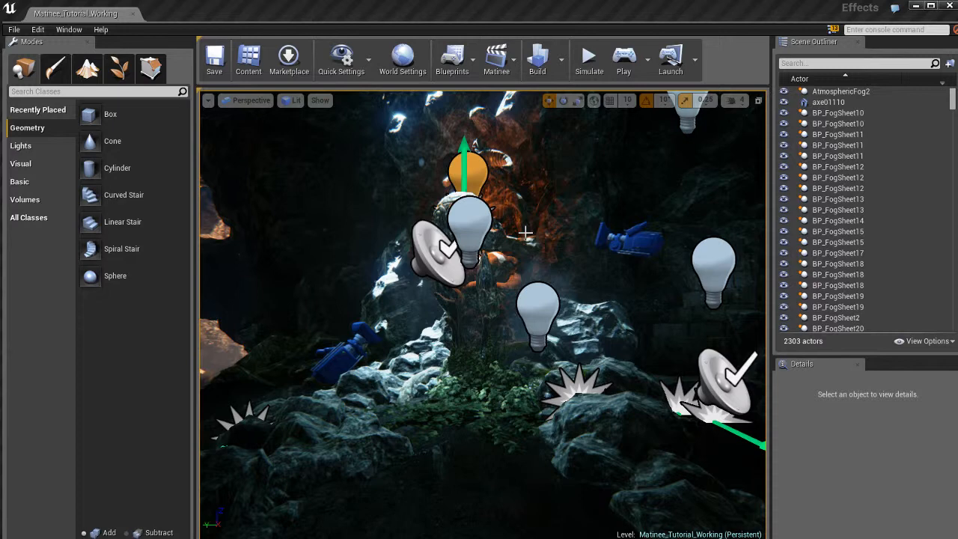
- Open the existing MatineeActor_Cinematic, dock it beside the level and toggle the director group's camera view
{"action": "left_click", "coordinate": [498, 64]}
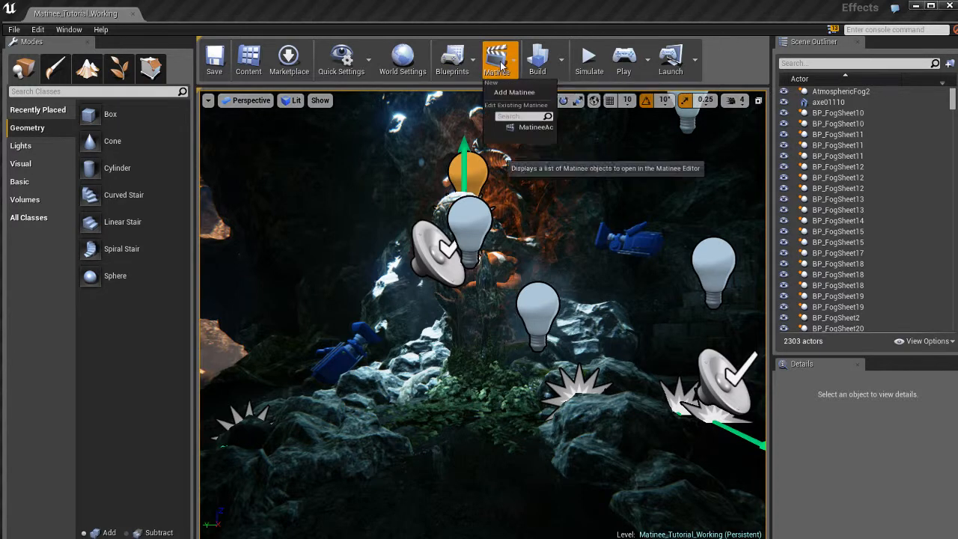
{"action": "left_click", "coordinate": [535, 137]}
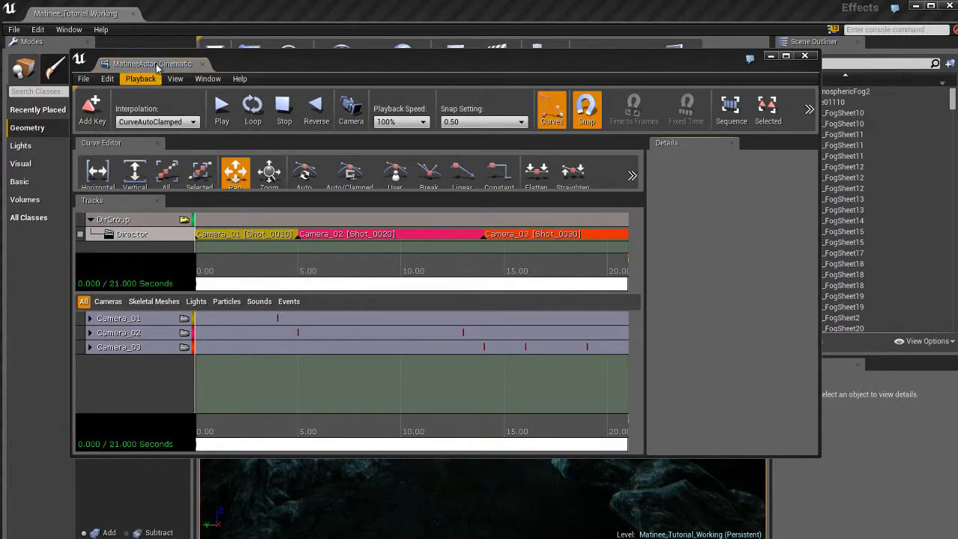
{"action": "left_click_drag", "start_coordinate": [212, 54], "coordinate": [196, 14]}
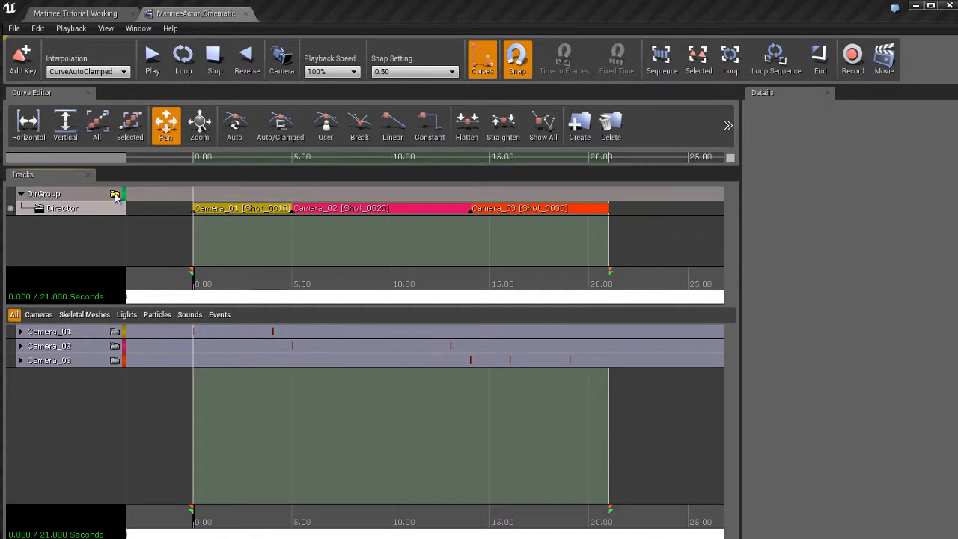
{"action": "left_click", "coordinate": [39, 195]}
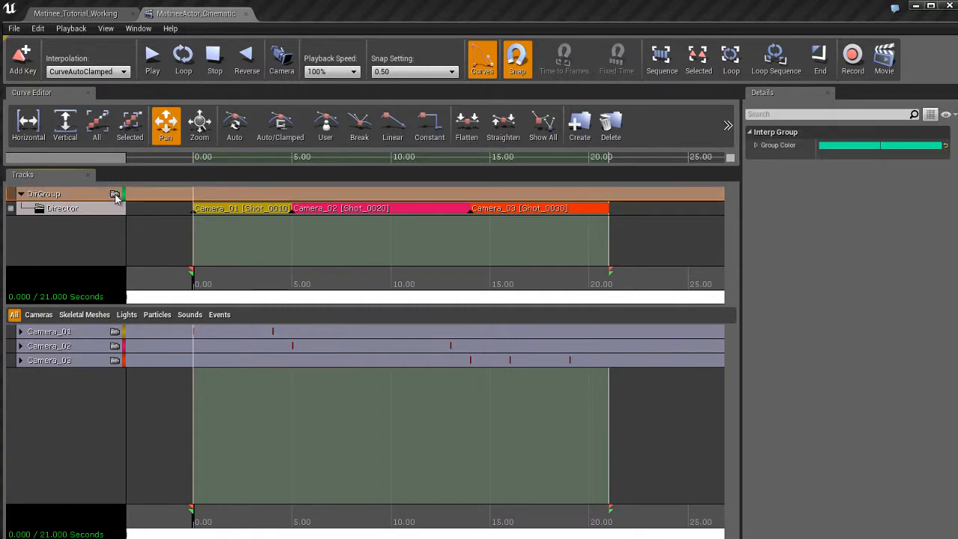
- Float and shrink the Matinee window clear of the viewport, and play the full sequence through the director group before stopping it
{"action": "left_click", "coordinate": [246, 13]}
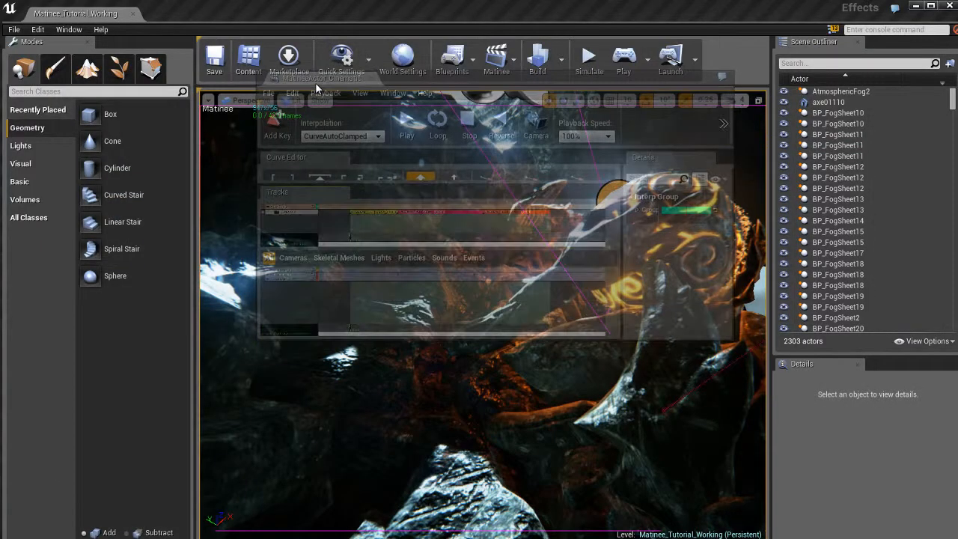
{"action": "left_click_drag", "start_coordinate": [369, 101], "coordinate": [649, 19]}
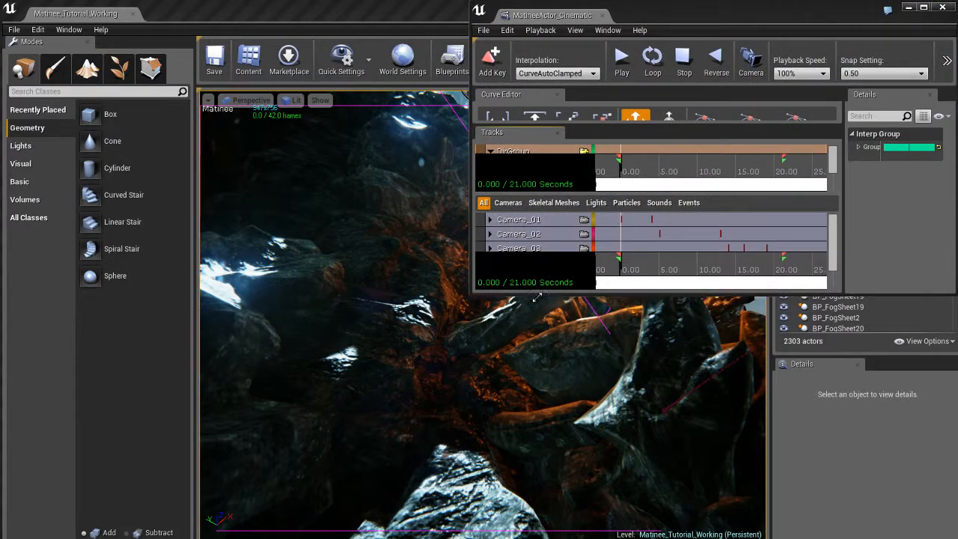
{"action": "left_click_drag", "start_coordinate": [470, 295], "coordinate": [636, 342]}
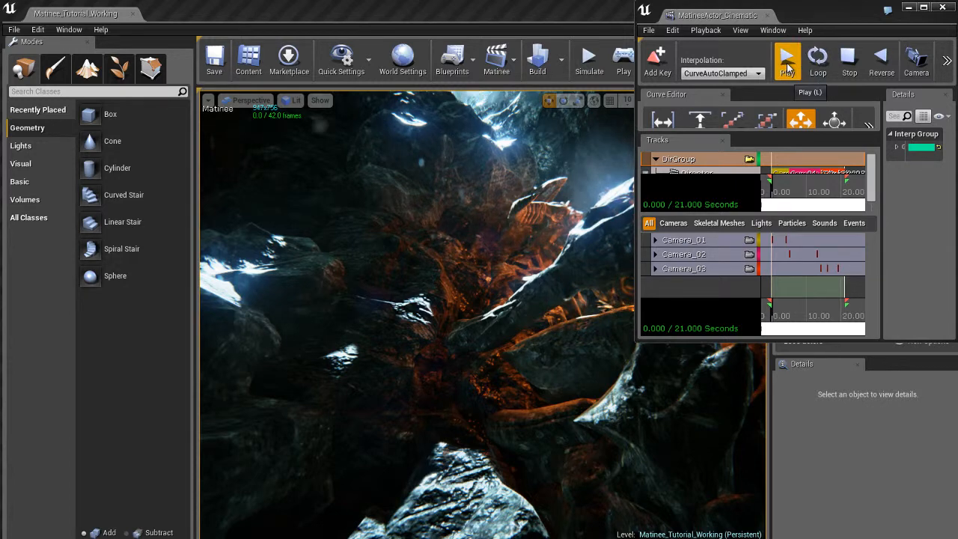
{"action": "left_click", "coordinate": [787, 67]}
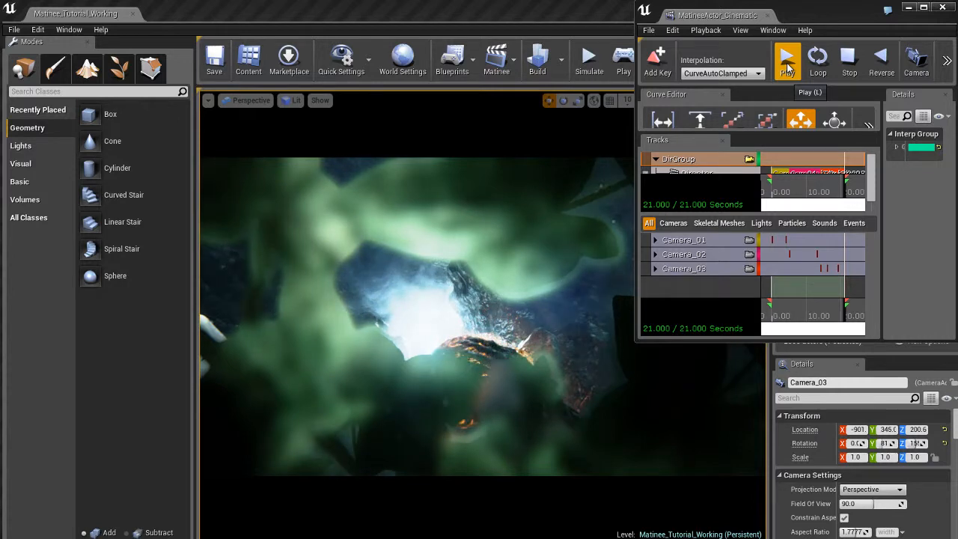
{"action": "left_click", "coordinate": [848, 66]}
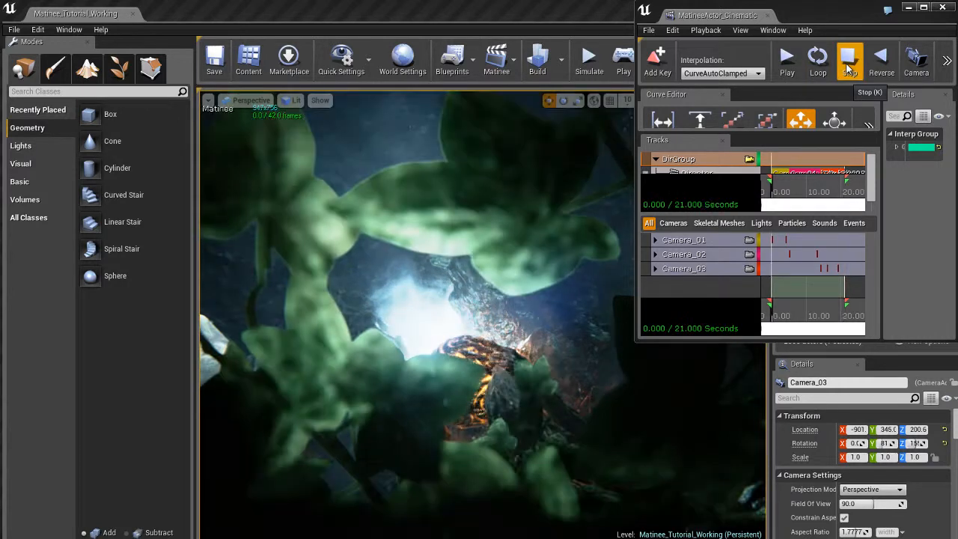
- Dock the Matinee editor beside the level again and switch to the Matinee_Tutorial_Working level view
{"action": "double_click", "coordinate": [731, 20]}
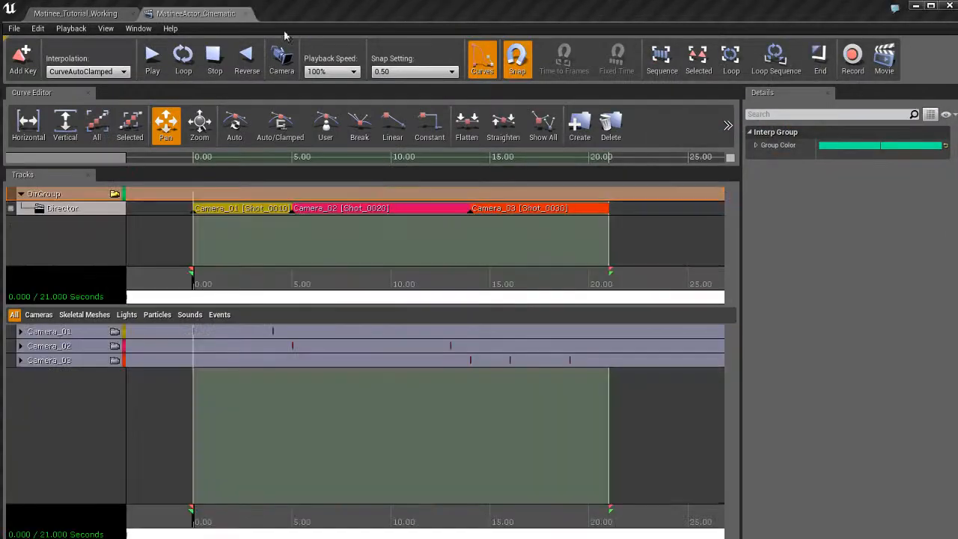
{"action": "left_click", "coordinate": [77, 13]}
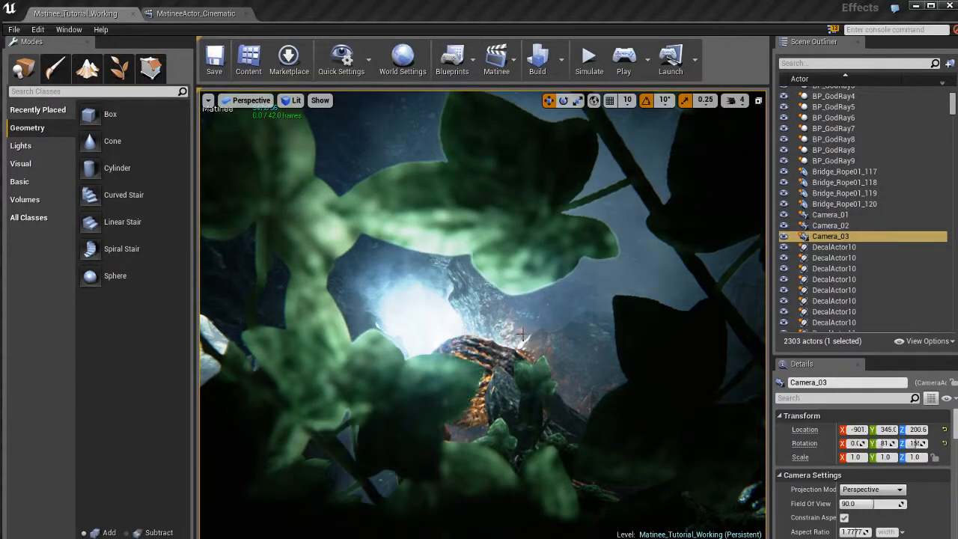